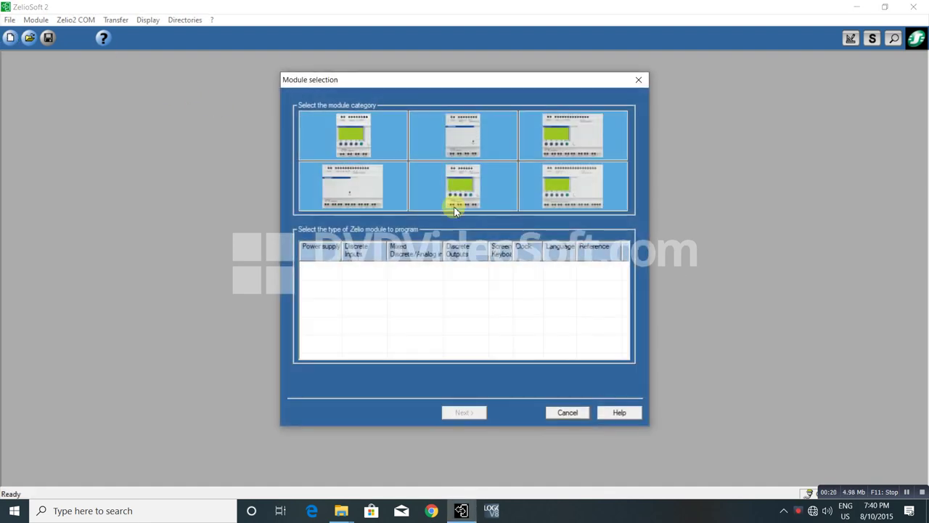
Create a new SR3B102BD 24VDC module program in FBD and open its empty sheet.
left_click(358, 146)
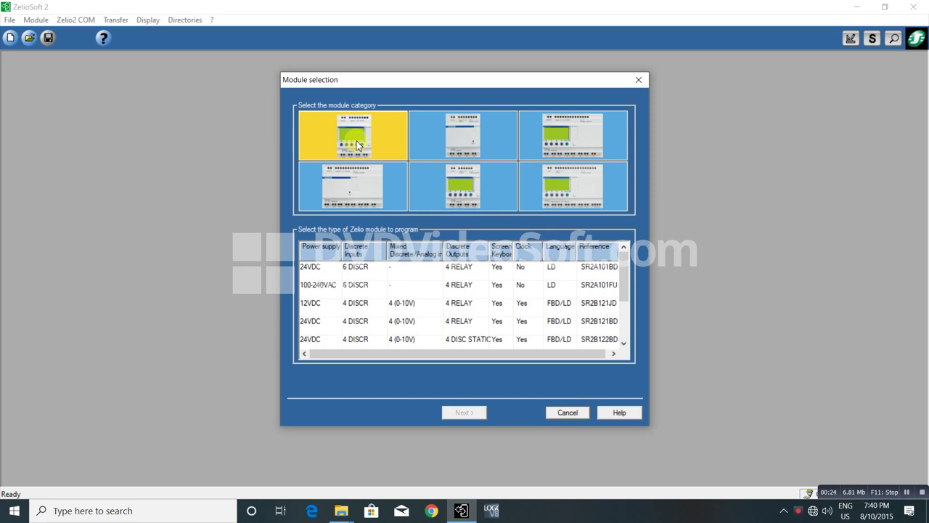
left_click(469, 188)
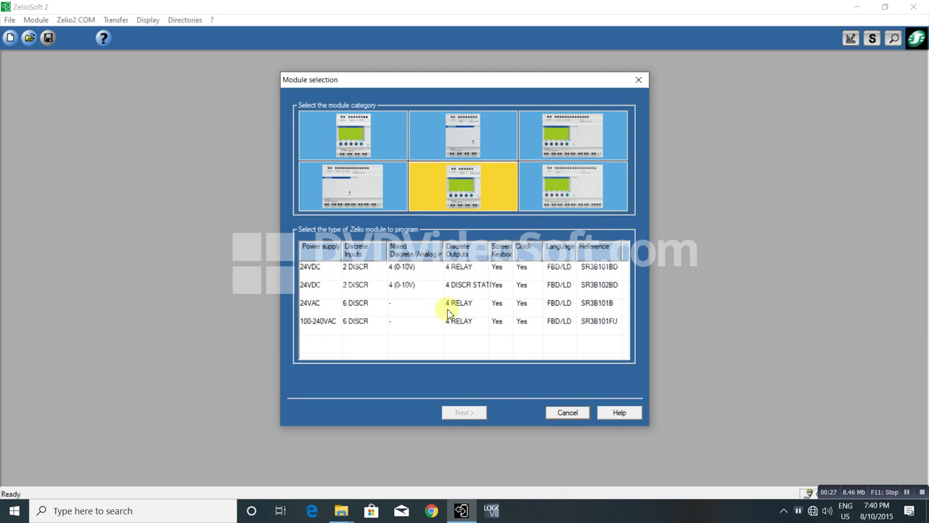
left_click(358, 286)
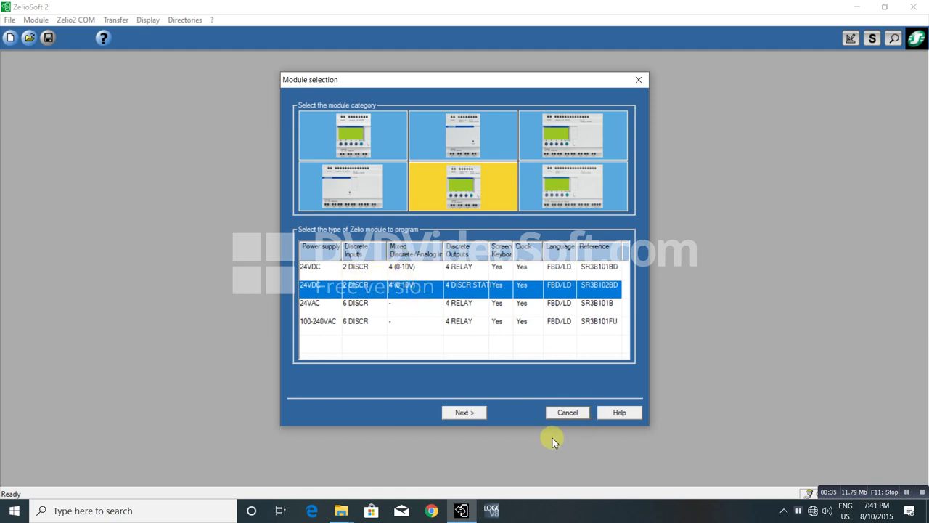
left_click(473, 416)
left_click(476, 412)
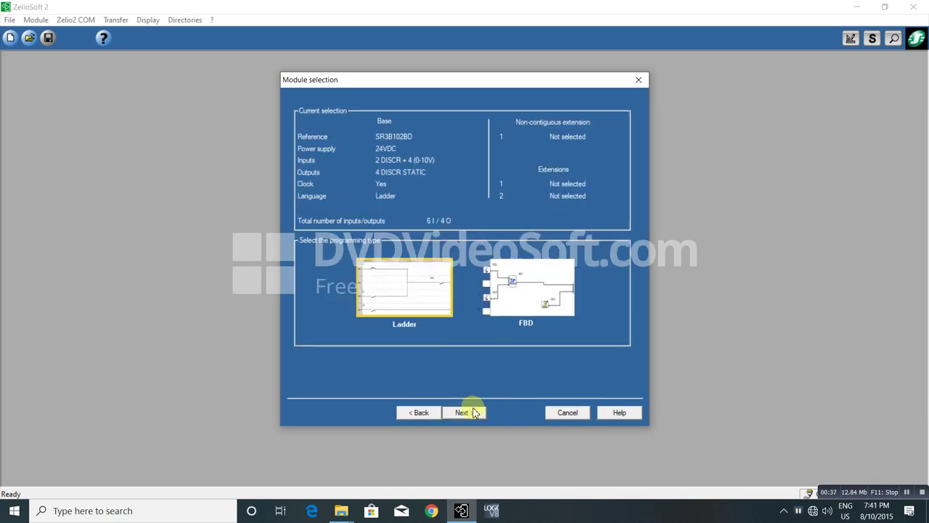
left_click(525, 287)
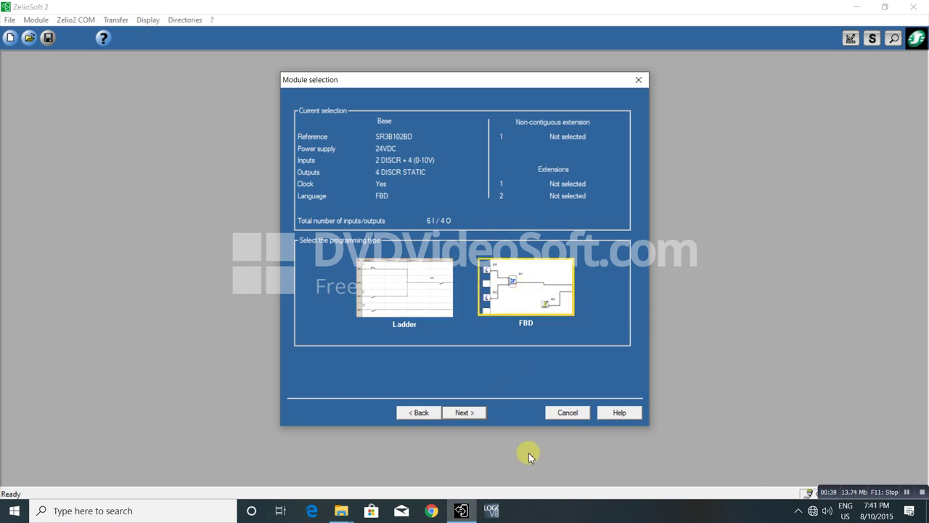
left_click(465, 413)
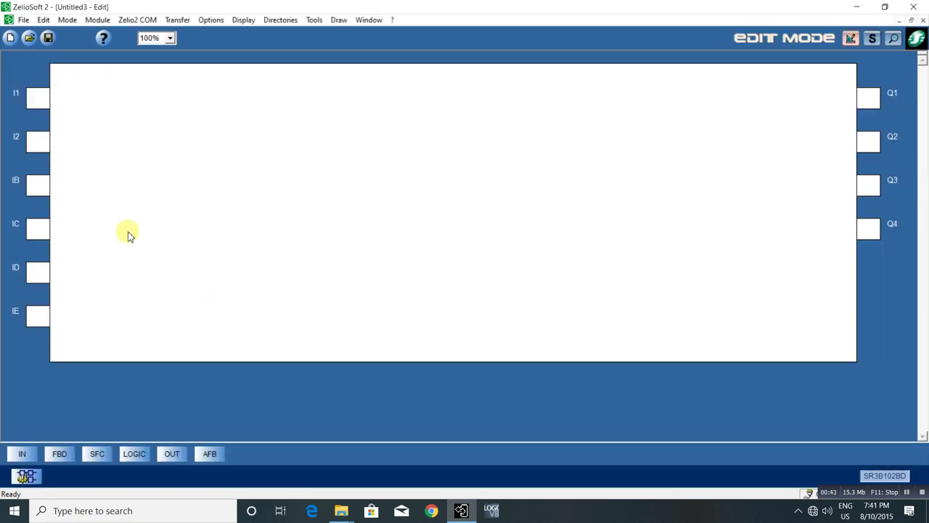
Place a 0–10V analog input block from the IN palette onto input IB.
left_click(16, 456)
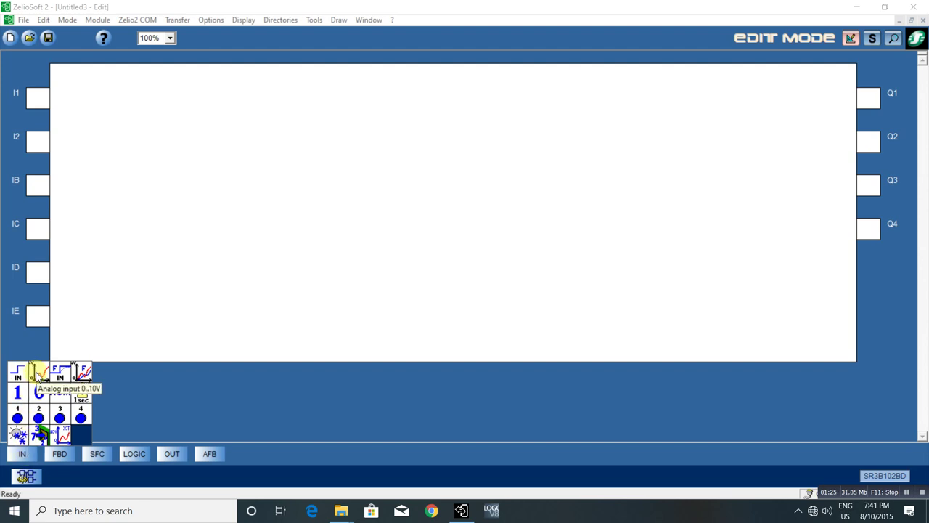
left_click_drag(35, 369, 37, 190)
Give analog input block B000 on IB the comment 'PT'.
double_click(37, 185)
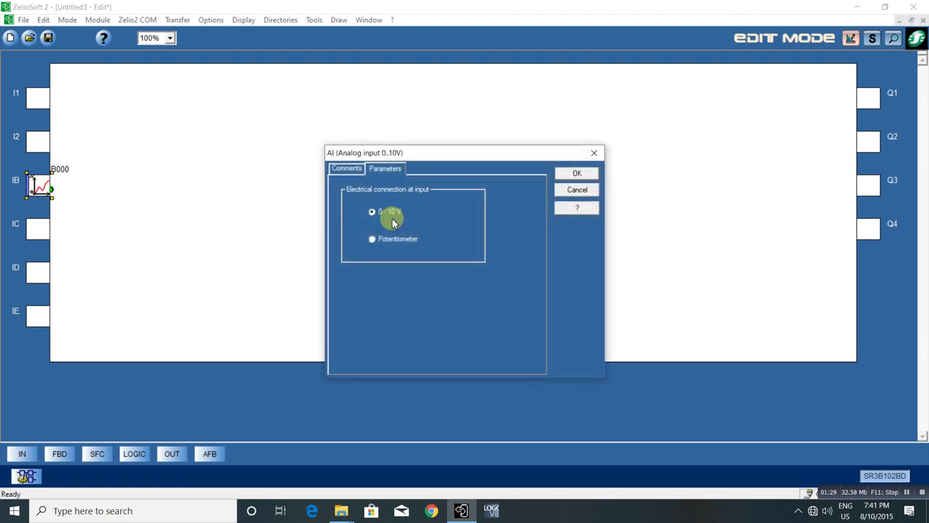
left_click(346, 168)
left_click(385, 170)
left_click(344, 170)
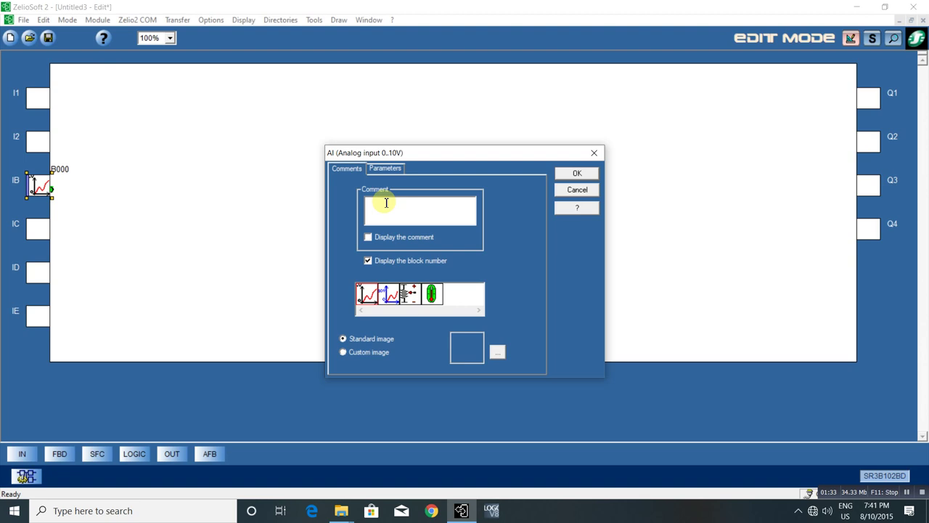
type("P")
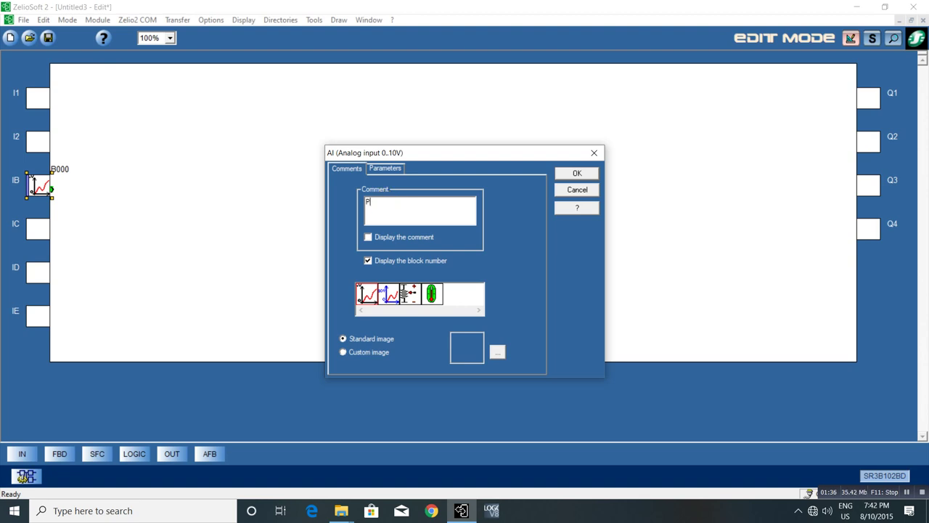
type("T")
left_click(577, 173)
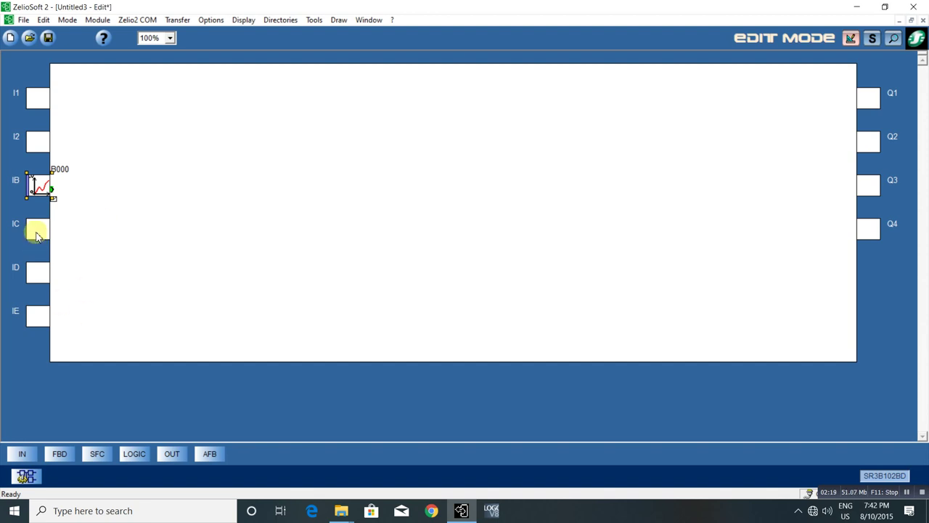
Place a compare block B001 set to greater-than (>).
left_click(23, 454)
left_click(53, 457)
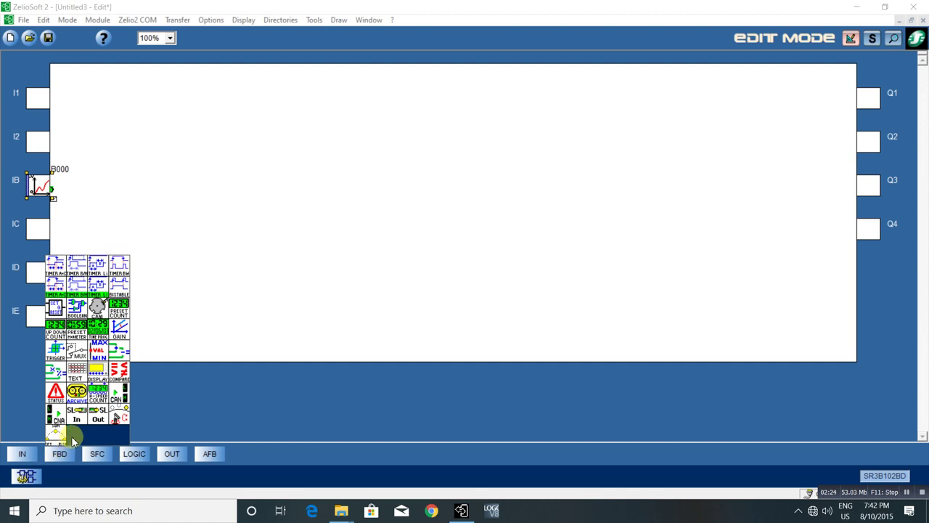
left_click(121, 373)
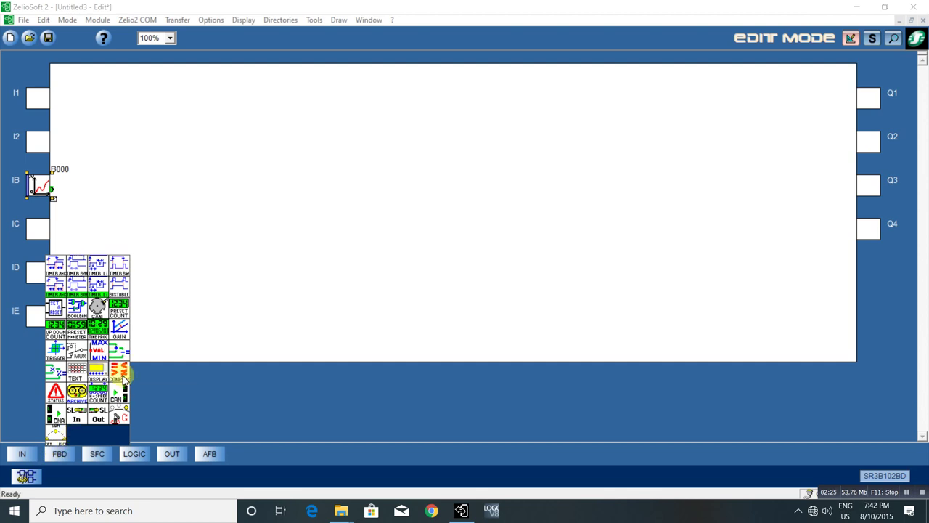
mouse_move(124, 378)
left_mouse_down()
mouse_move(150, 182)
mouse_move(150, 195)
left_mouse_up()
left_click(363, 219)
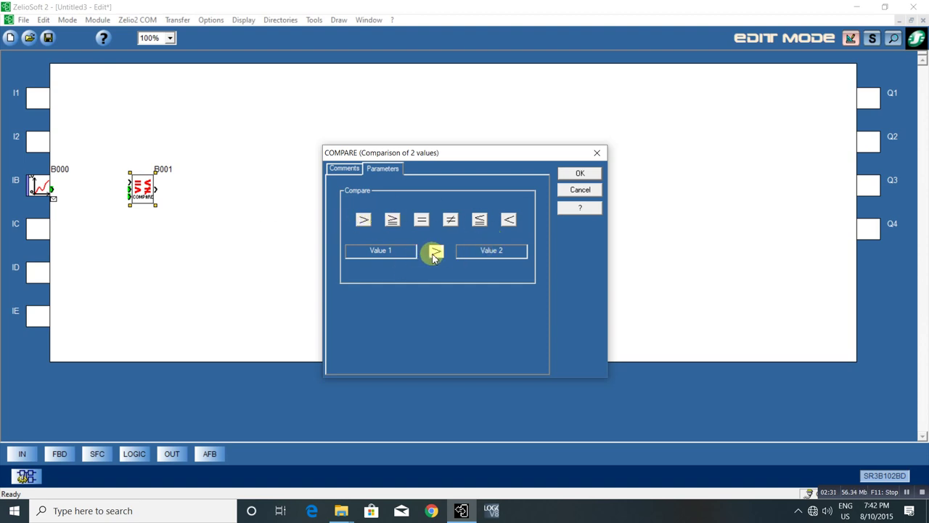
left_click(577, 174)
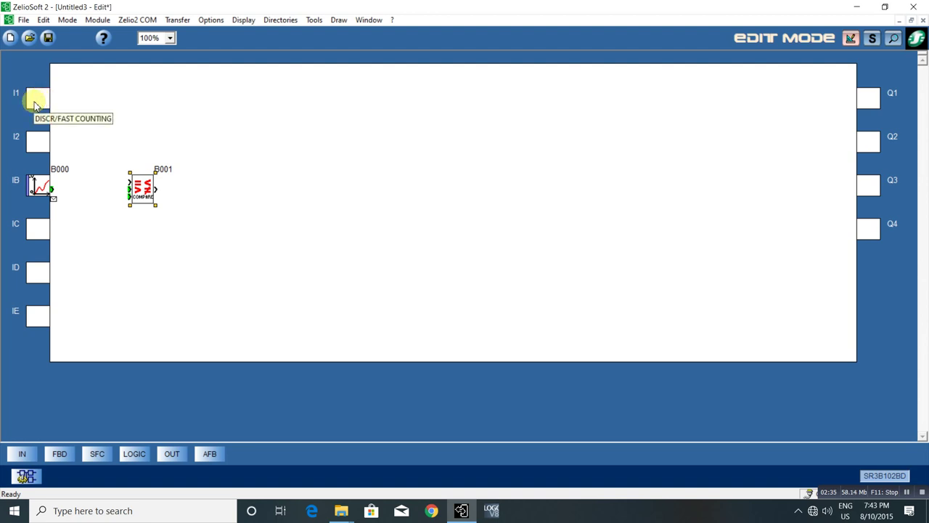
Add discrete input B002 on I1 and wire it and analog input B000 into B001.
left_click(19, 451)
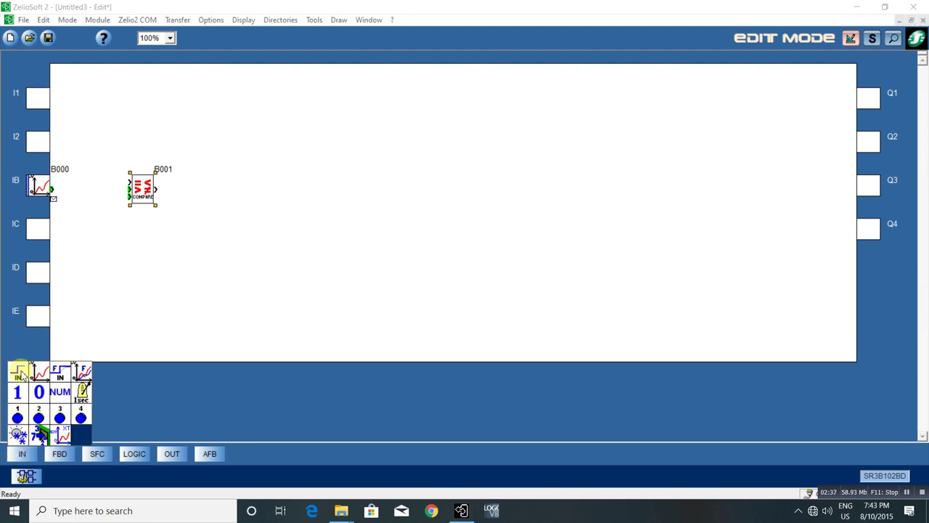
left_click_drag(17, 371, 38, 102)
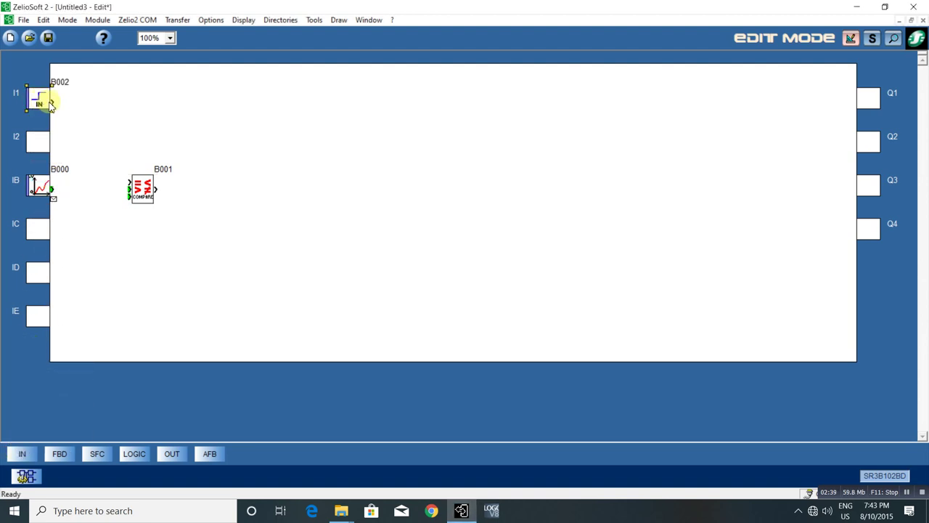
left_click_drag(52, 103, 130, 183)
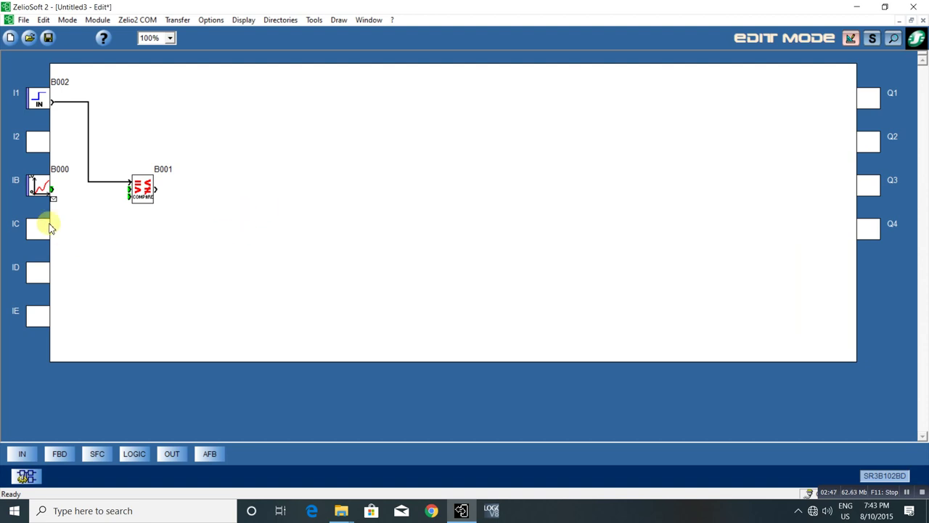
left_click_drag(51, 189, 130, 190)
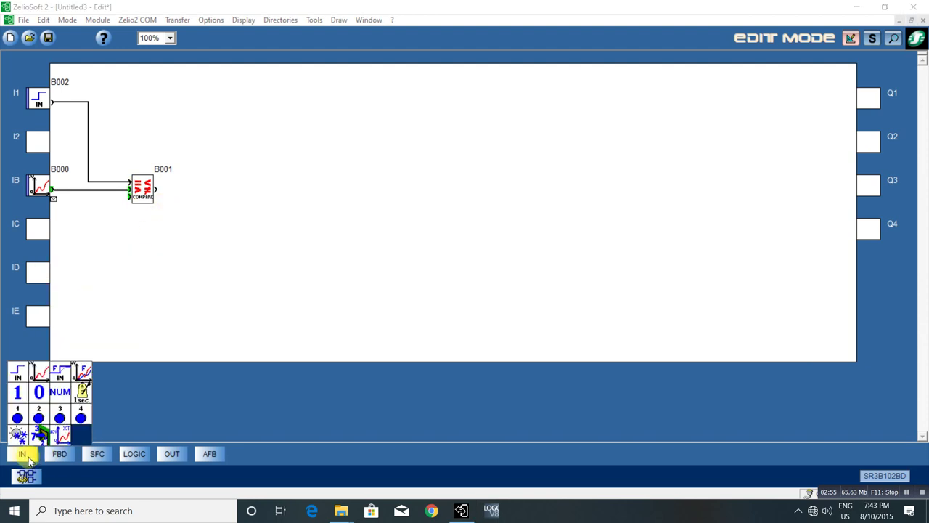
Add numerical constant block B003 with value 75.
left_click_drag(63, 403, 86, 248)
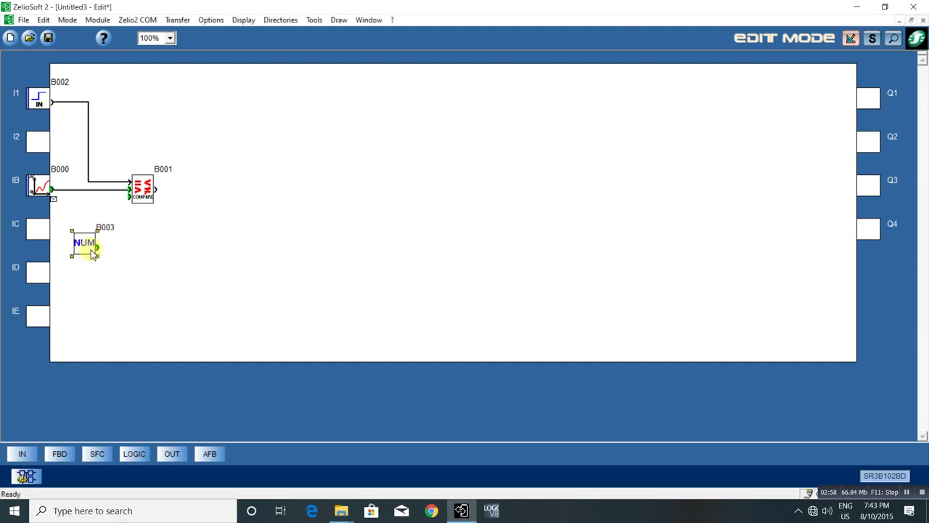
double_click(92, 247)
double_click(468, 194)
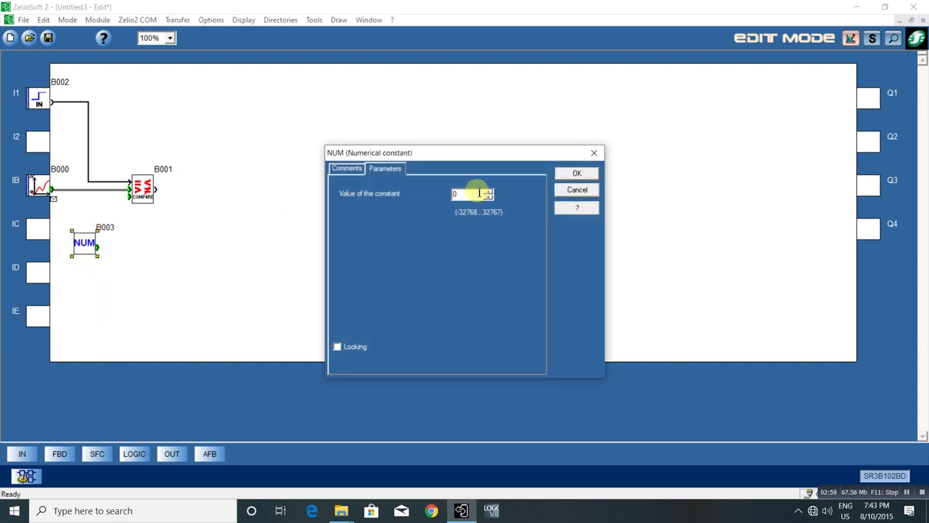
type("7")
type("5")
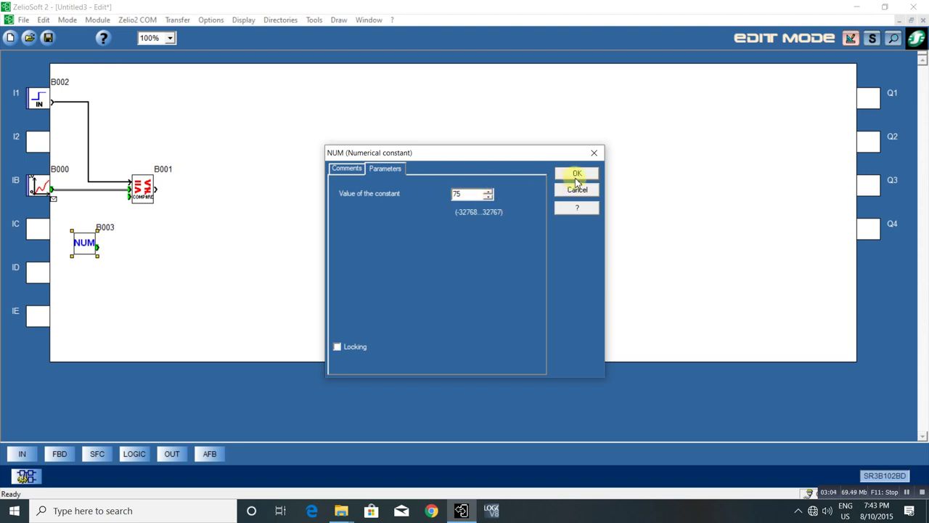
left_click(575, 175)
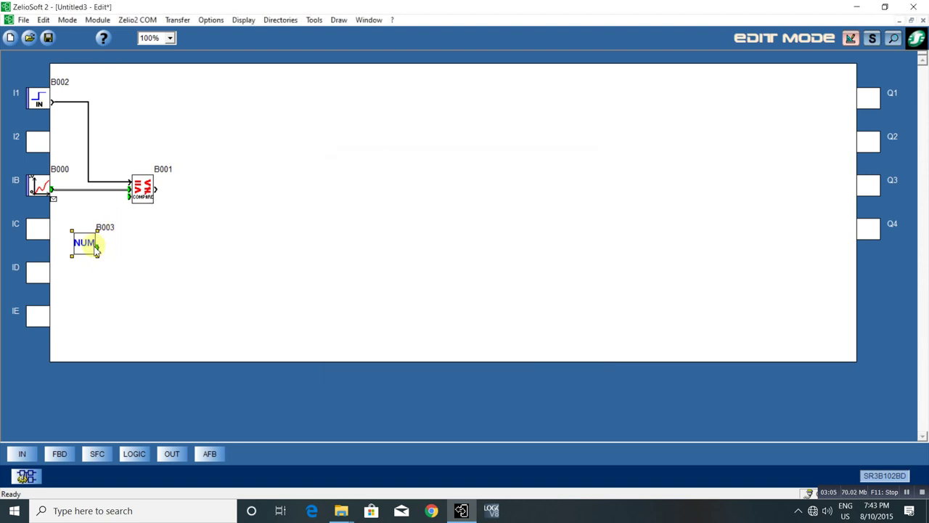
Wire constant B003 into compare block B001 and review B001's settings unchanged.
left_click_drag(97, 247, 131, 195)
double_click(145, 190)
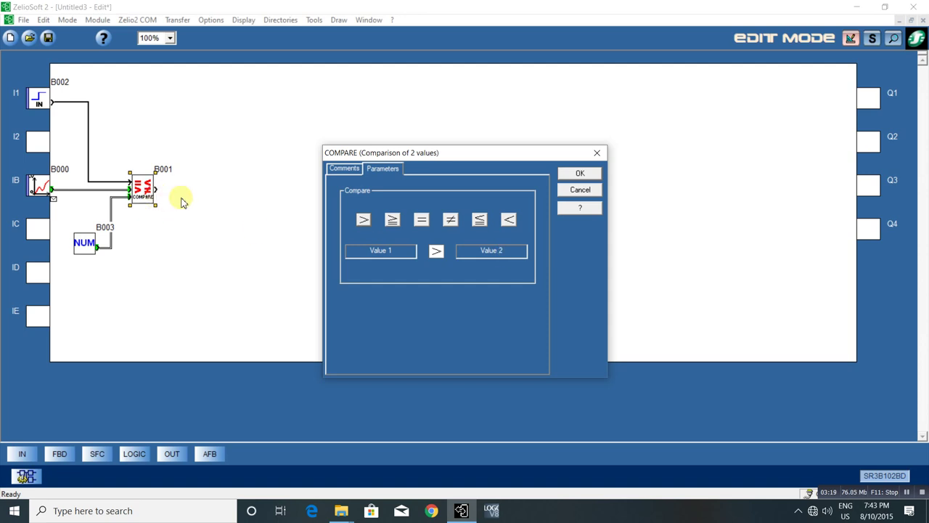
left_click(581, 176)
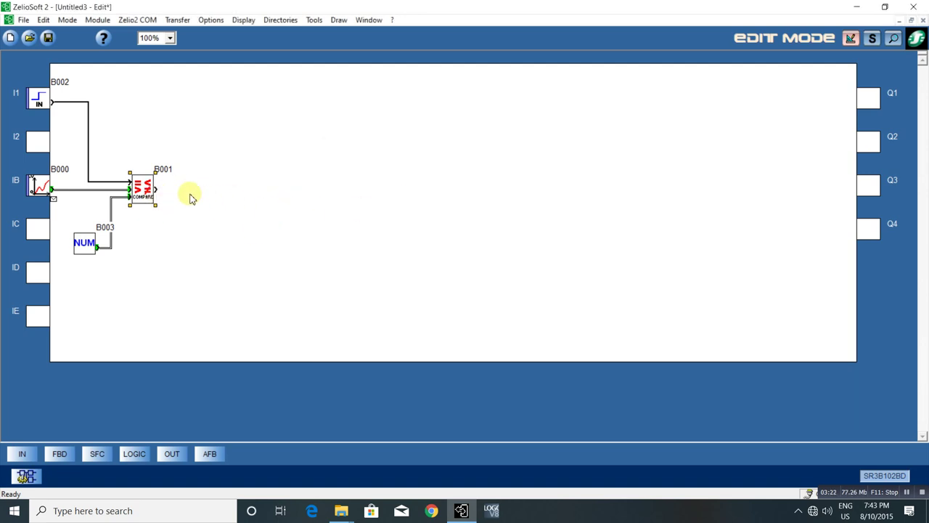
Add output B004 on Q1 fed by compare B001, and place compare block B005 below.
left_click(171, 452)
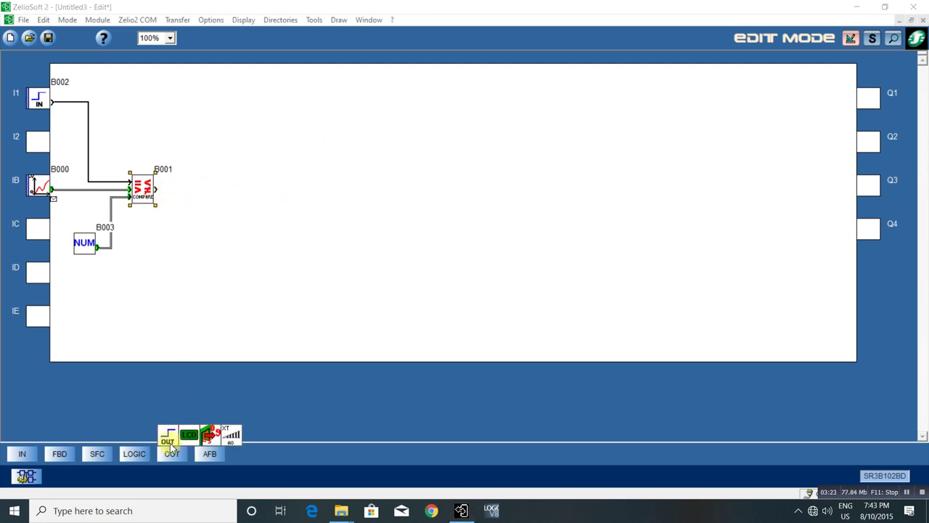
left_click_drag(172, 447, 867, 102)
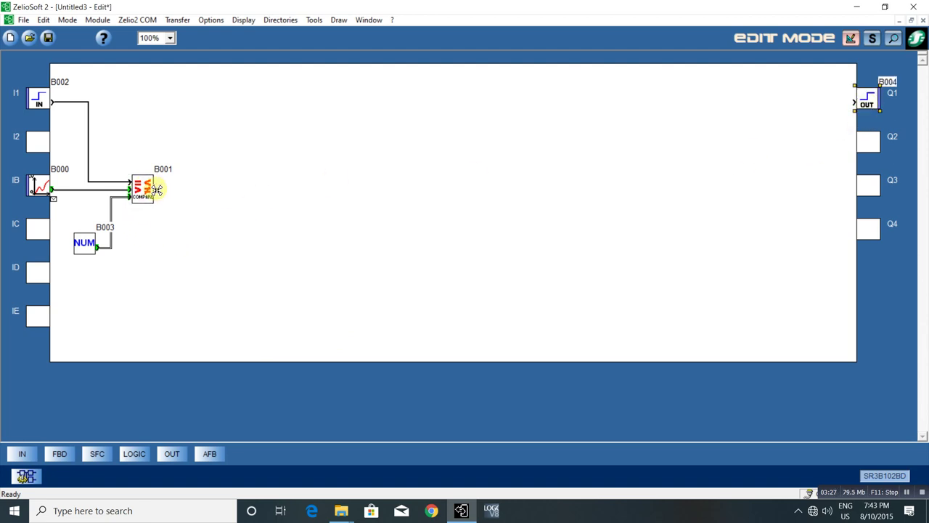
left_click_drag(157, 190, 851, 101)
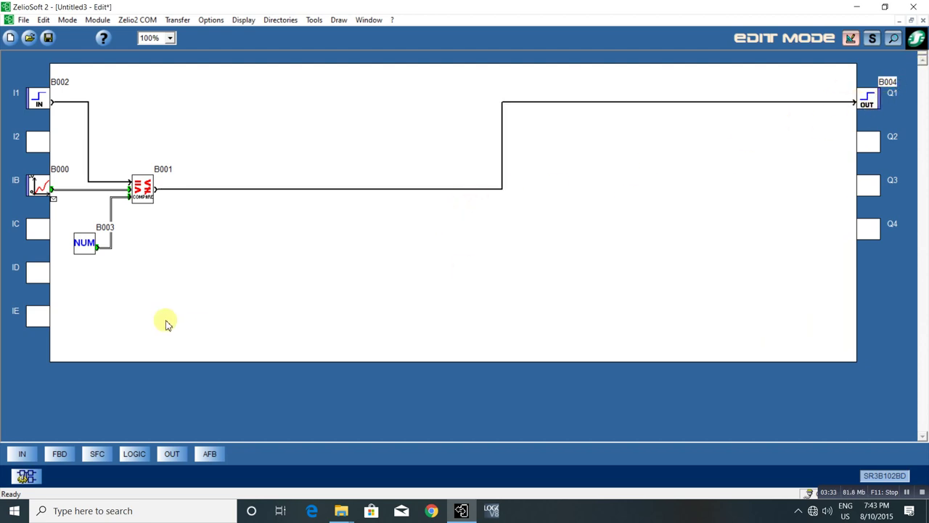
left_click(59, 454)
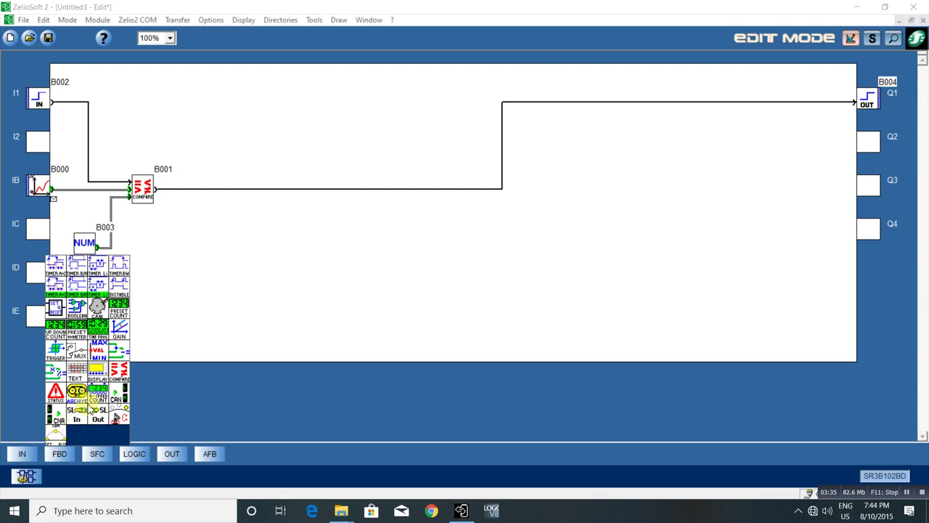
left_click_drag(122, 383, 169, 258)
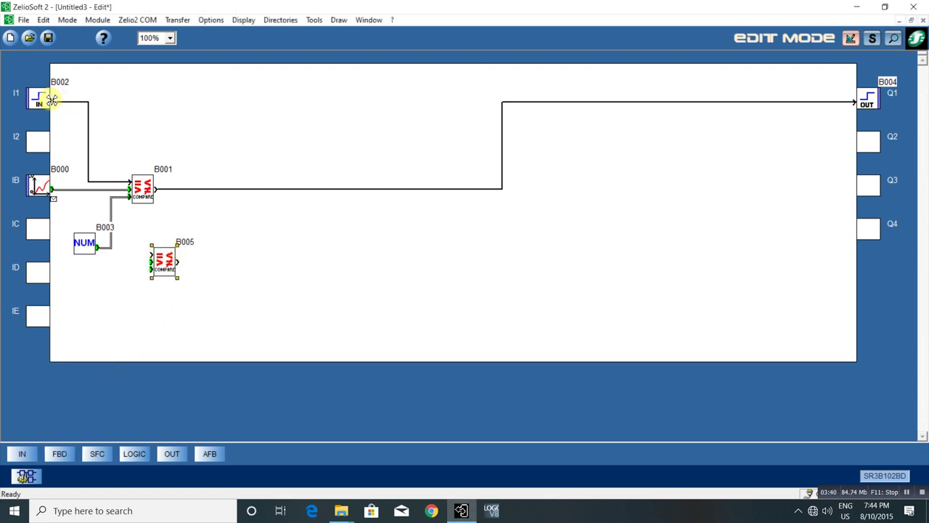
Connect B005's inputs to I1 block B002 and analog block B000, redoing the first link.
left_click_drag(55, 102, 156, 258)
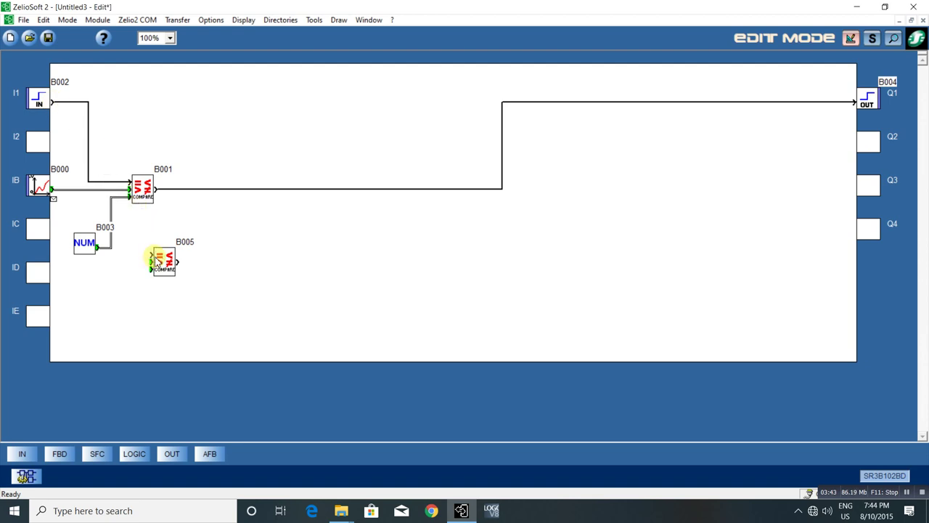
left_click_drag(157, 261, 56, 102)
mouse_move(150, 257)
left_mouse_down()
mouse_move(65, 188)
mouse_move(52, 188)
left_mouse_up()
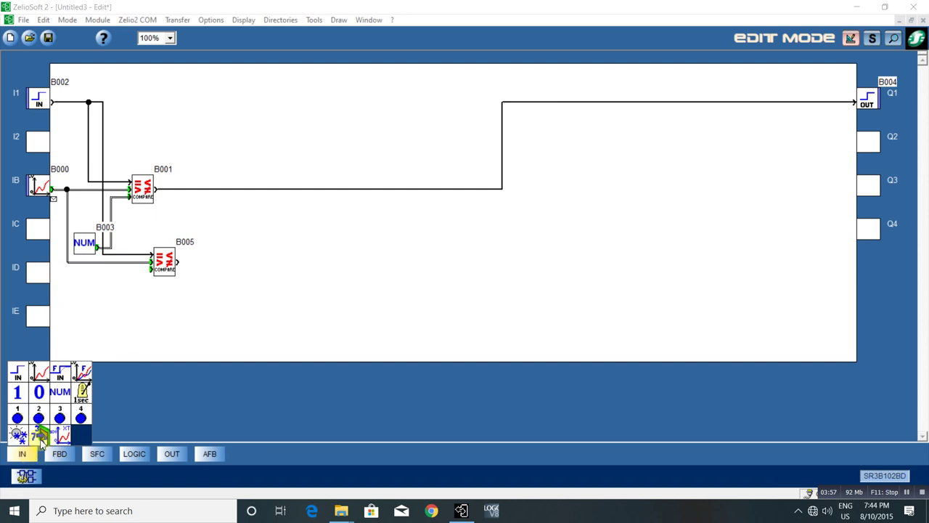
Add constant B006 = 110 wired into B005, and drop output block B007 on Q2.
left_click_drag(61, 394, 116, 305)
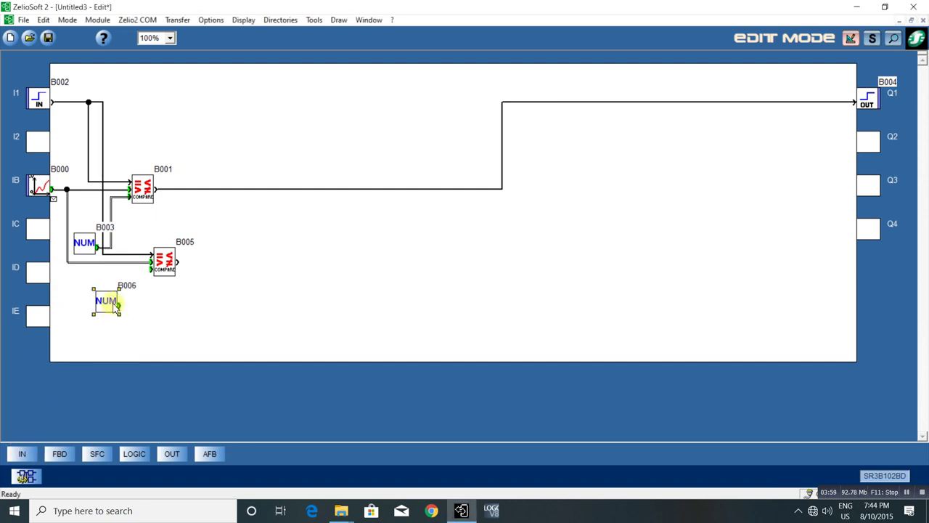
double_click(116, 305)
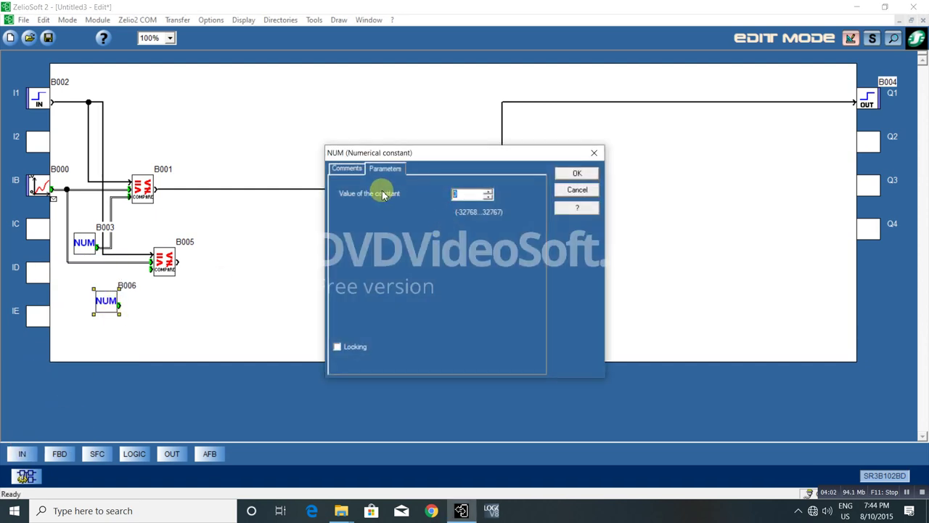
type("11")
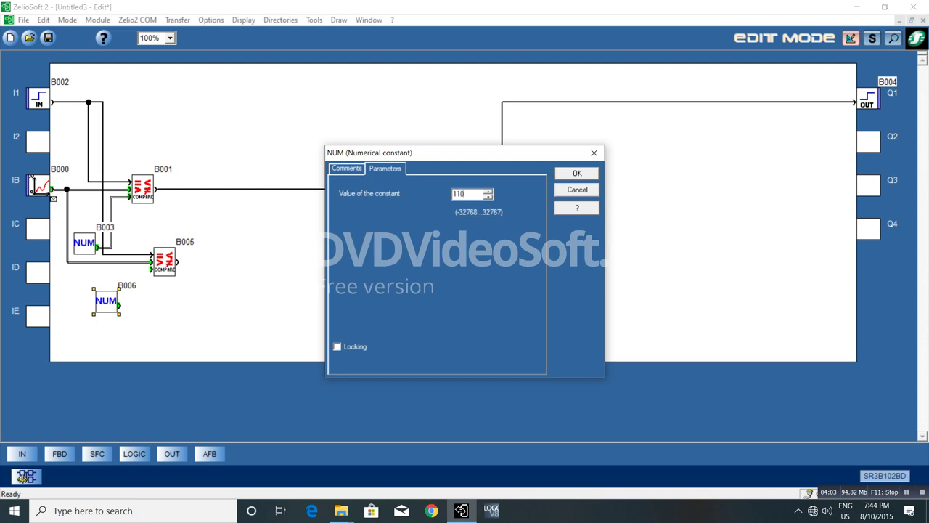
left_click(577, 175)
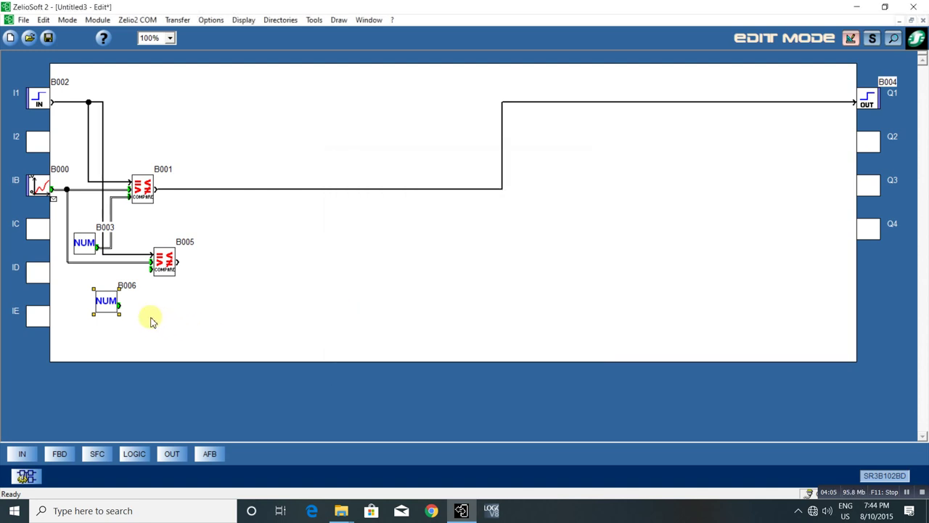
left_click_drag(119, 305, 150, 265)
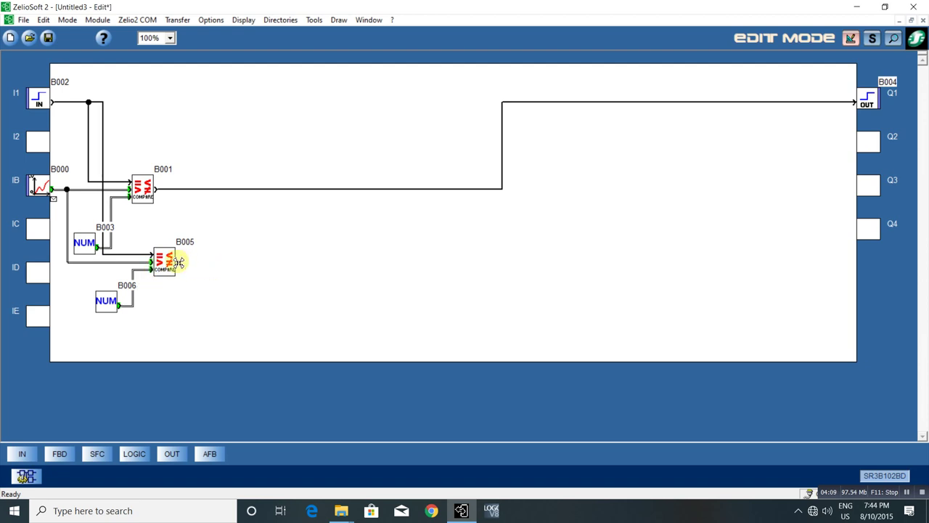
left_click_drag(174, 434, 861, 145)
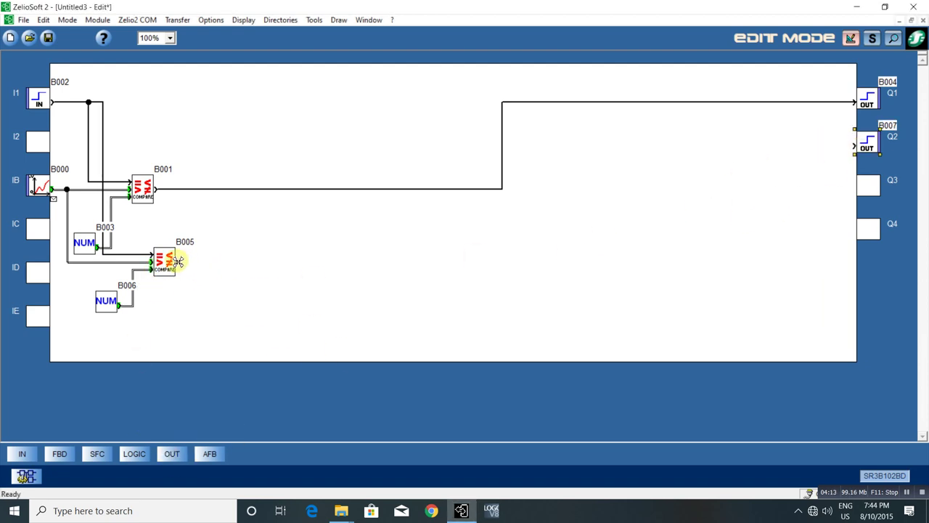
Link compare B005's output to Q2 output B007 and recheck B001's greater-than setting.
left_click_drag(178, 261, 857, 147)
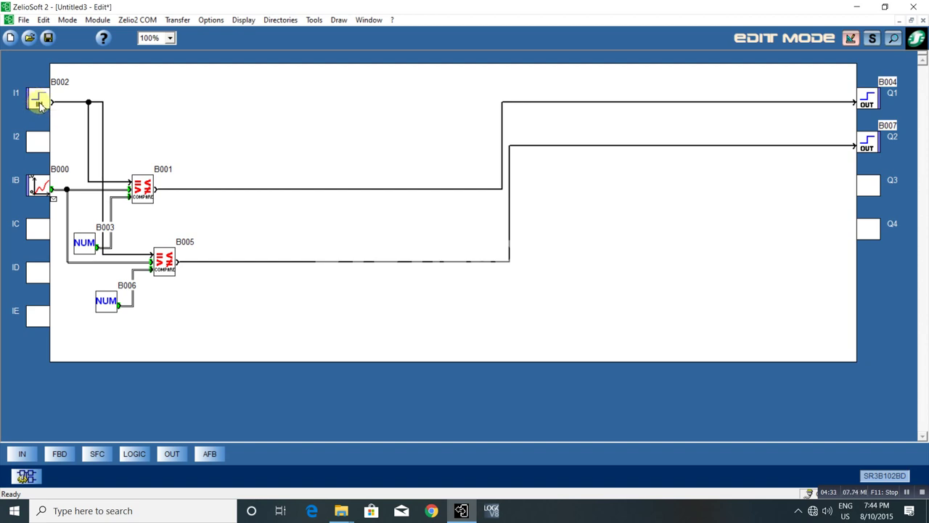
left_click(40, 109)
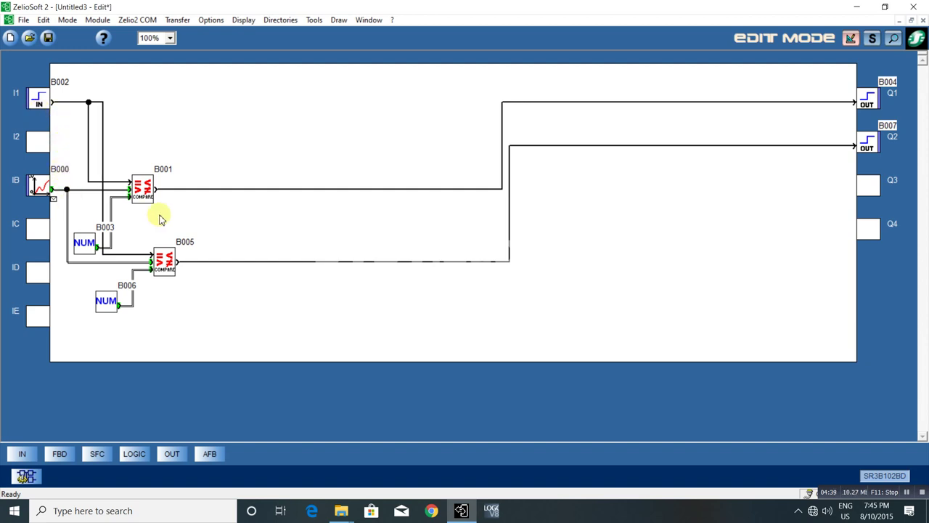
double_click(140, 191)
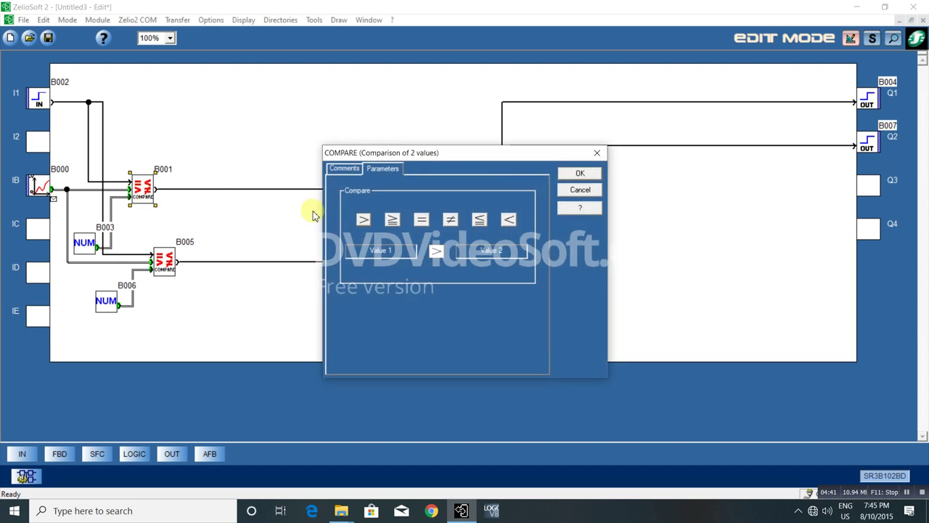
Review B001, B005, B003 and B006 settings unchanged, then enter simulation mode.
left_click(580, 175)
double_click(163, 259)
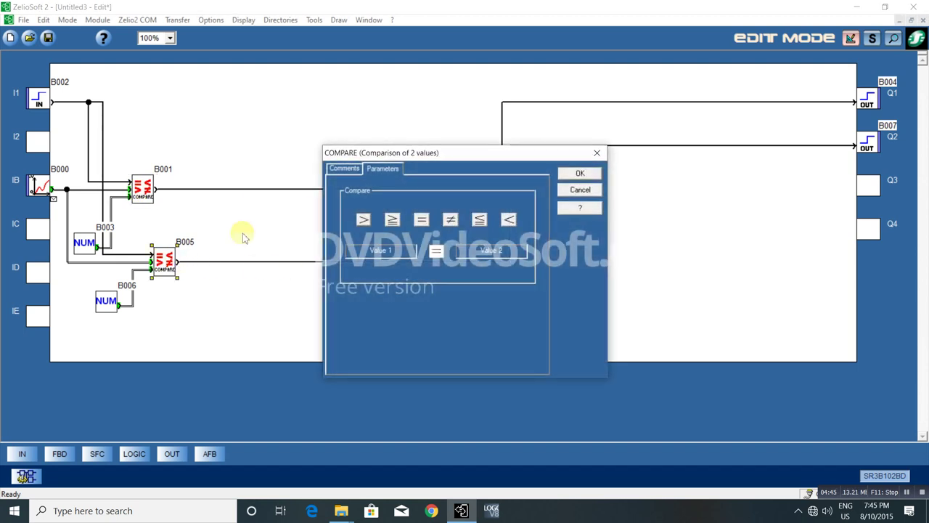
left_click(581, 174)
double_click(83, 242)
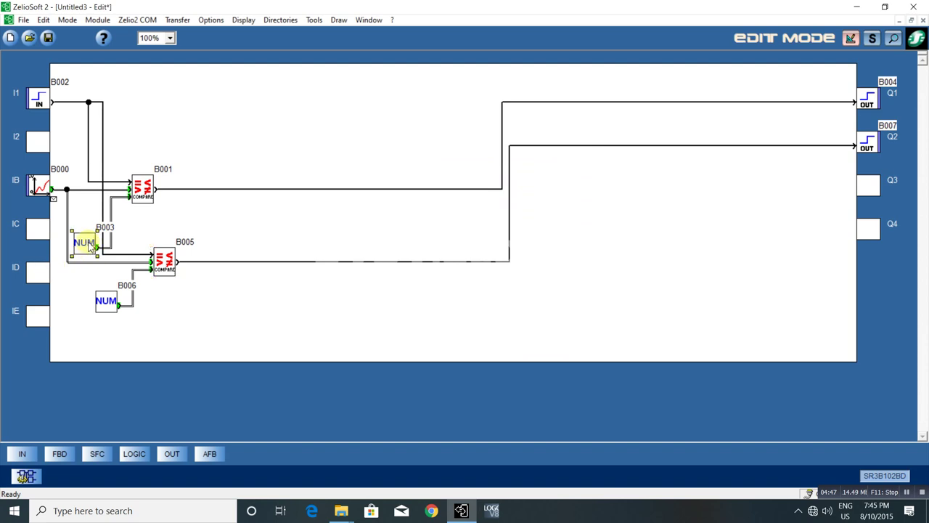
left_click(578, 174)
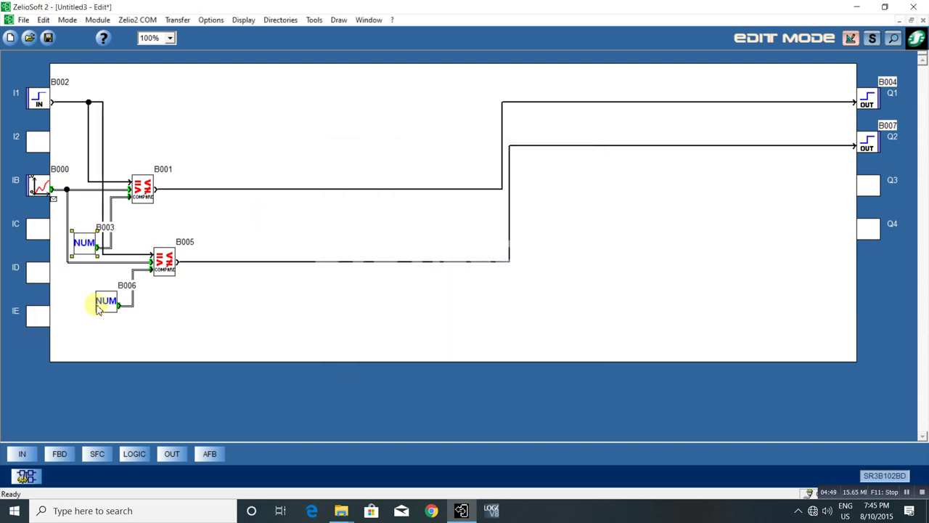
double_click(106, 304)
left_click(578, 175)
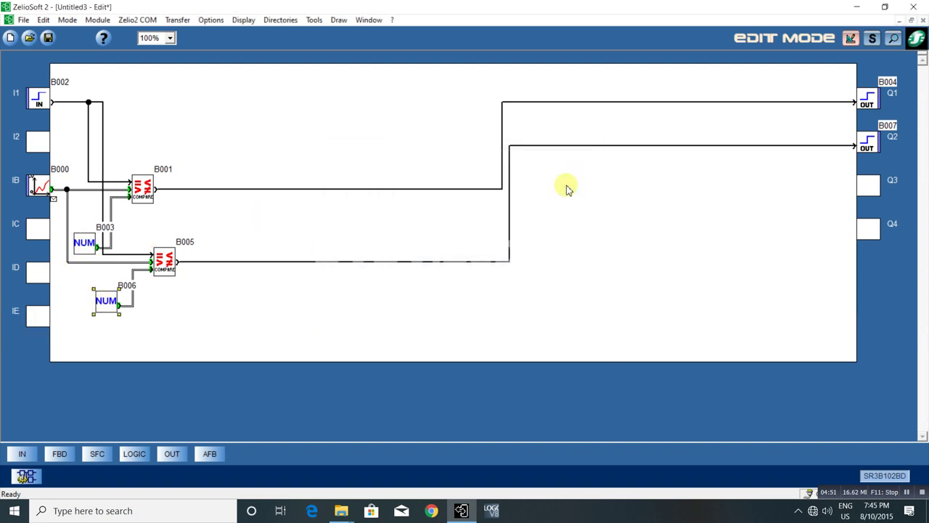
left_click(874, 40)
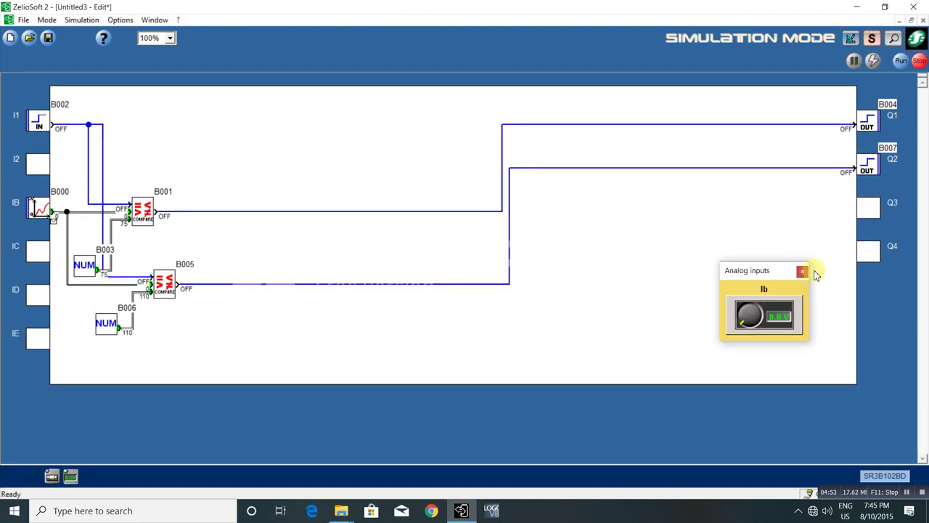
Run the simulation and toggle input I1 (B002) on.
left_click(903, 61)
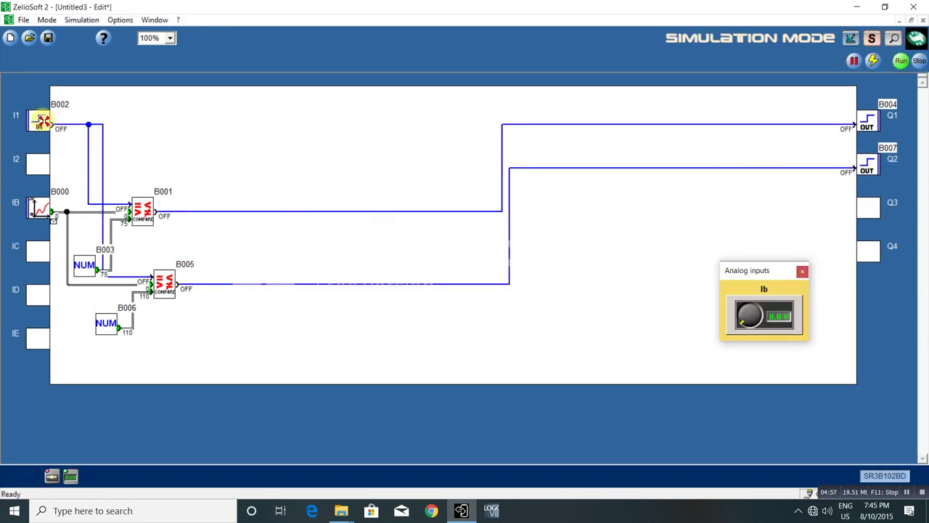
left_click(42, 121)
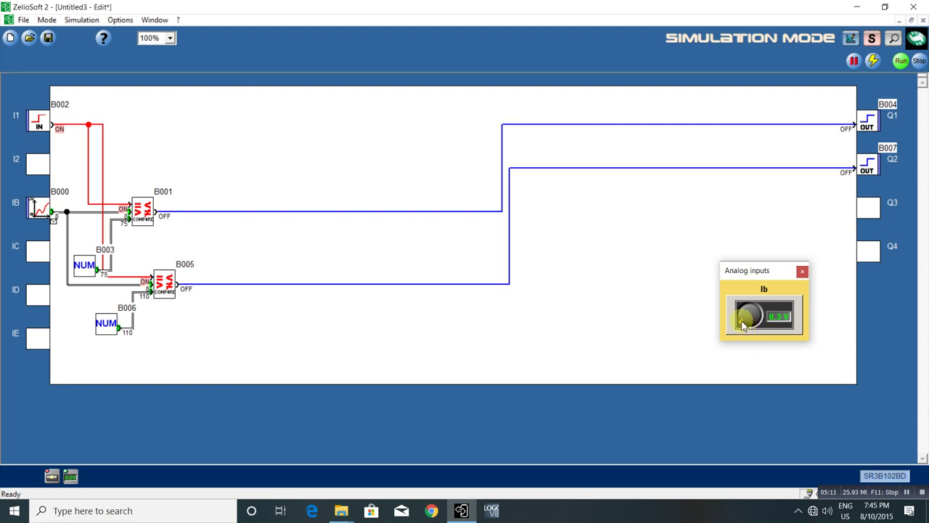
Turn the Ib analog knob up to about 5.8 V so B001 and Q1 switch on.
scroll(742, 325, "up", 3)
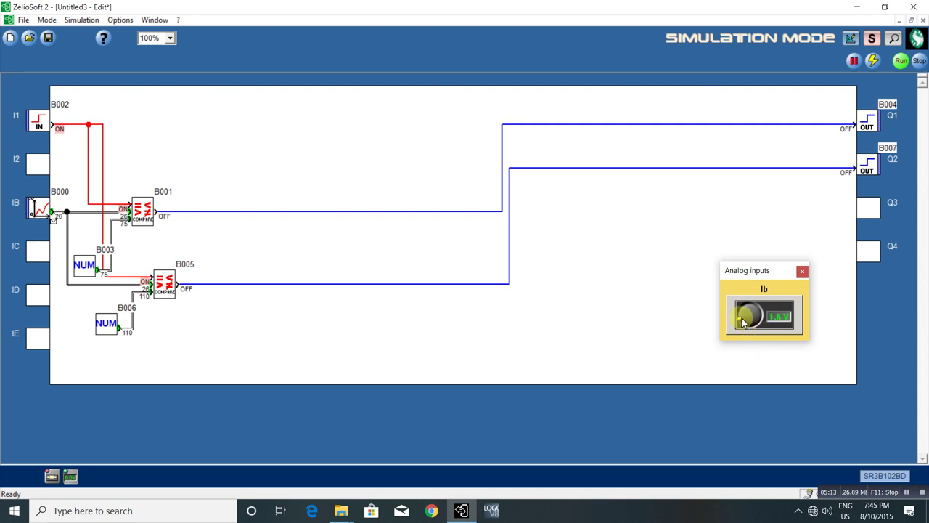
scroll(742, 323, "up", 2)
scroll(743, 321, "up", 3)
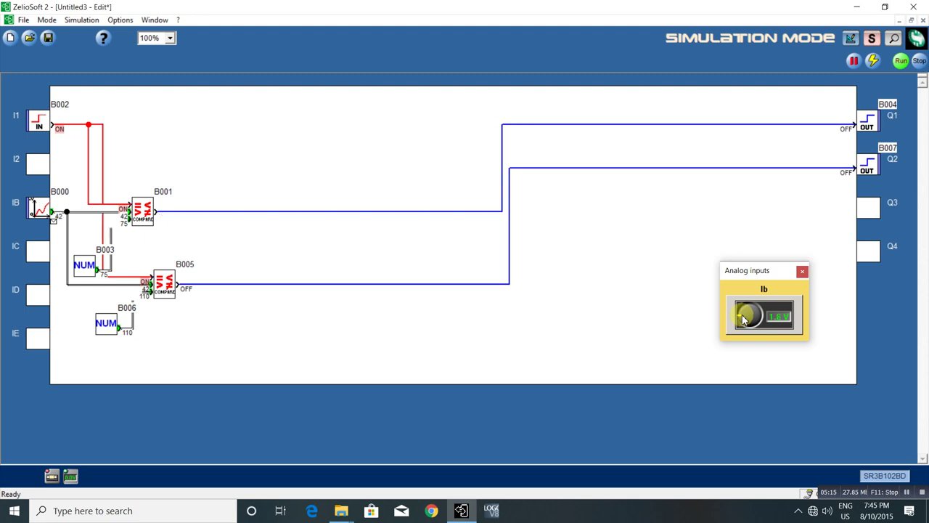
scroll(743, 319, "up", 3)
scroll(746, 318, "up", 2)
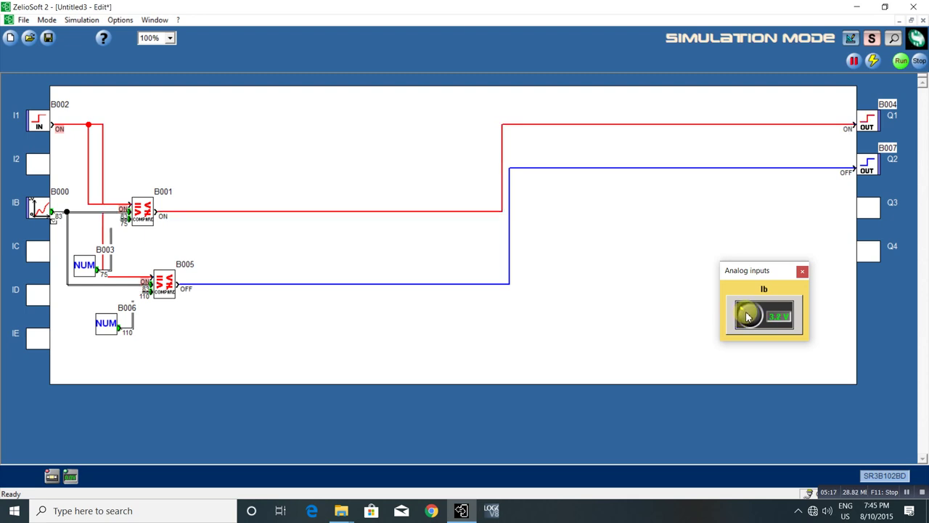
scroll(747, 316, "up", 3)
scroll(748, 316, "down", 5)
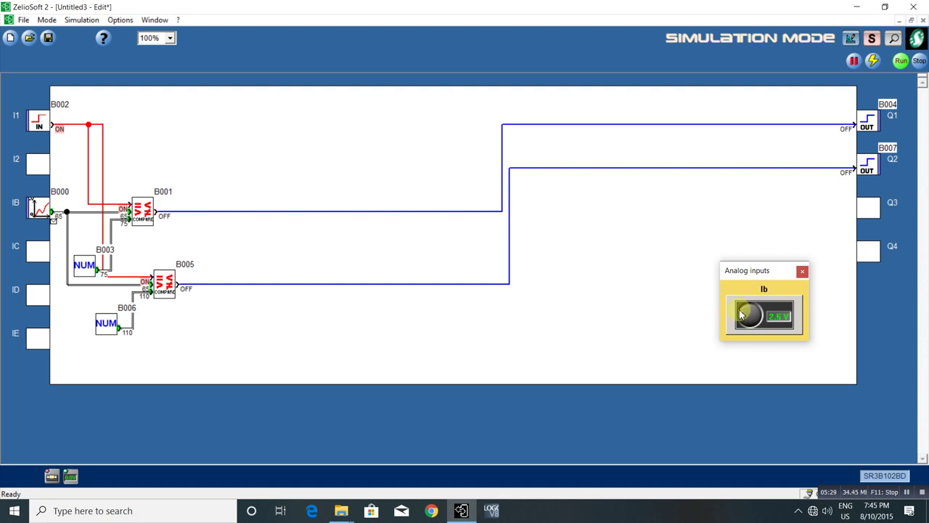
left_click_drag(741, 313, 744, 312)
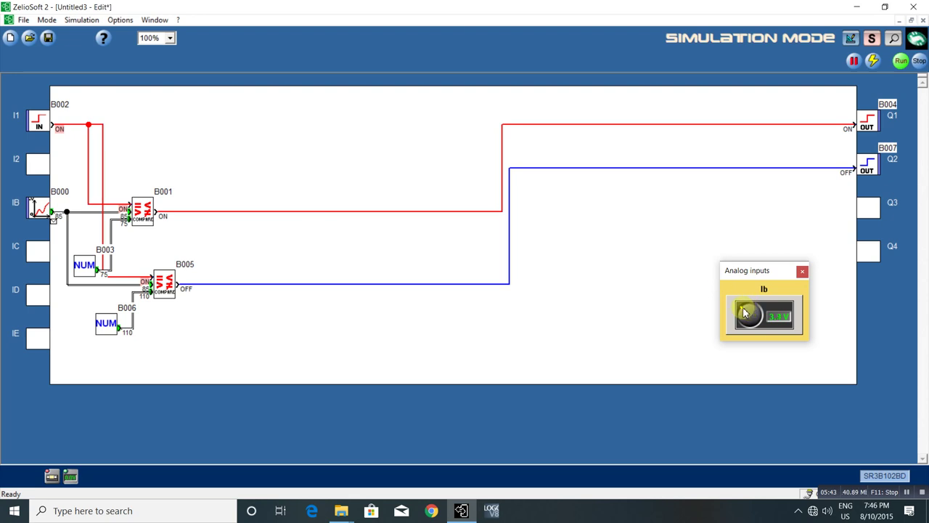
left_click_drag(744, 312, 752, 311)
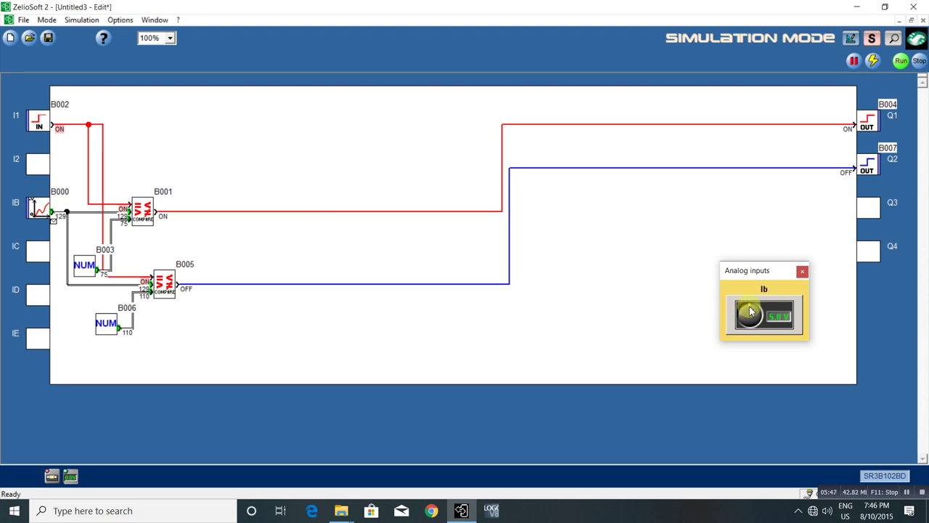
Change compare block B005's operator from equal to greater-than ('>').
double_click(166, 285)
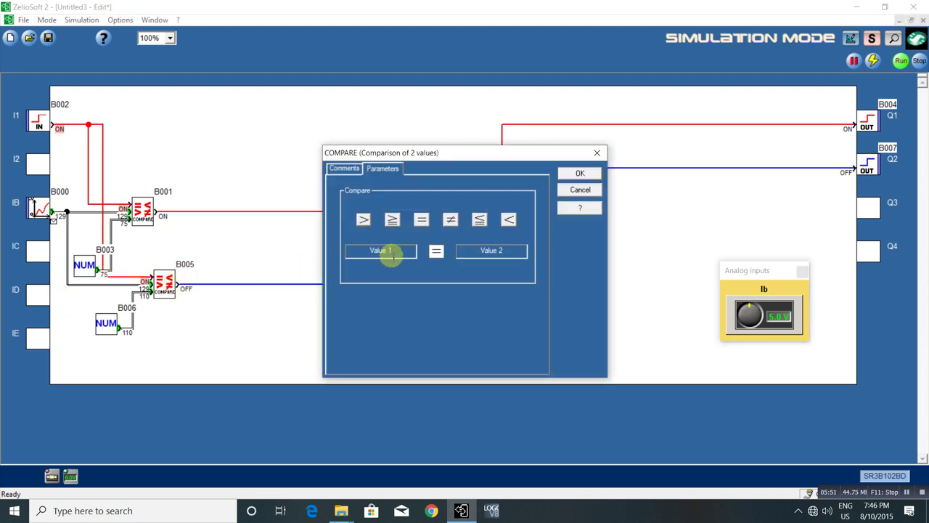
left_click(363, 219)
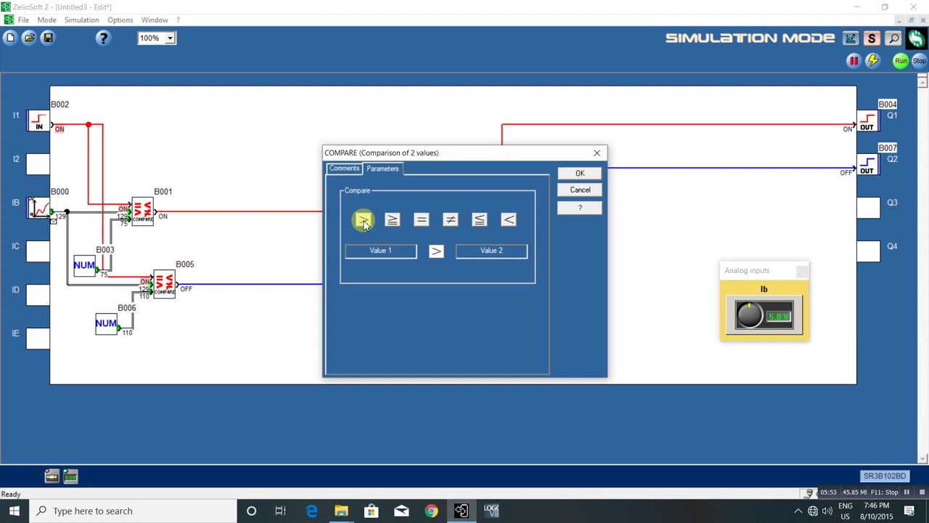
left_click(577, 174)
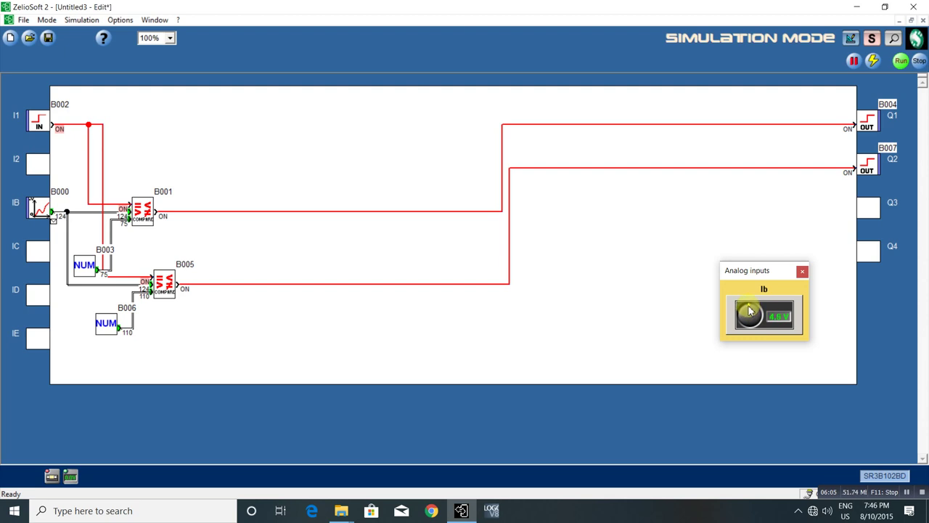
Lower the Ib knob to about 2.8 V, then raise it to about 5.4 V.
left_click_drag(751, 311, 748, 317)
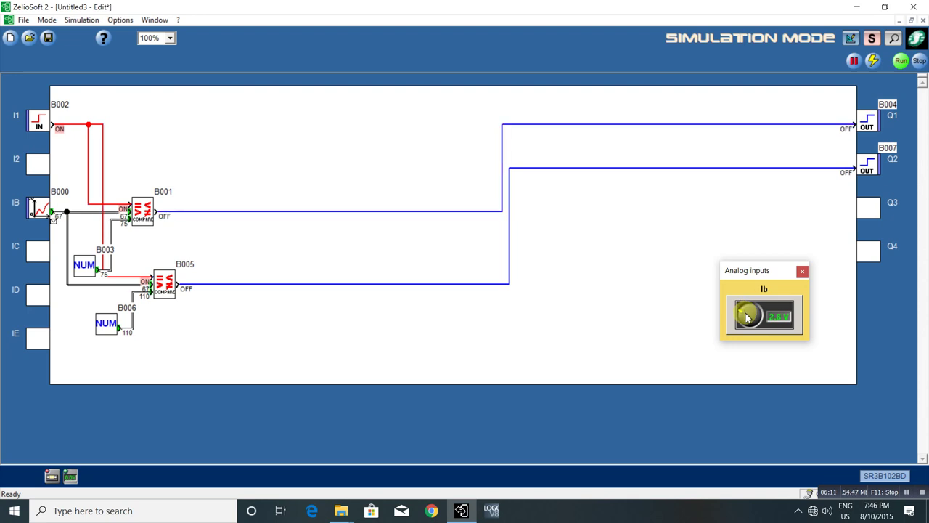
left_click_drag(747, 318, 752, 313)
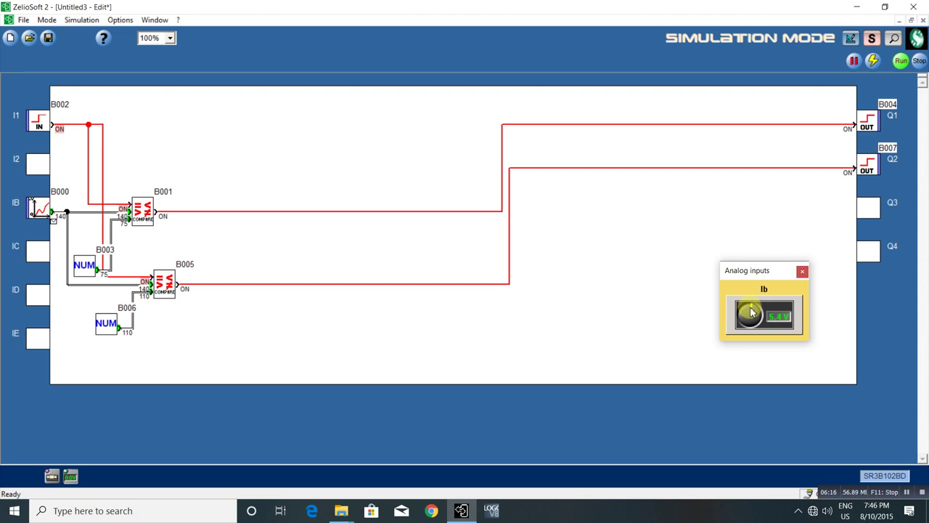